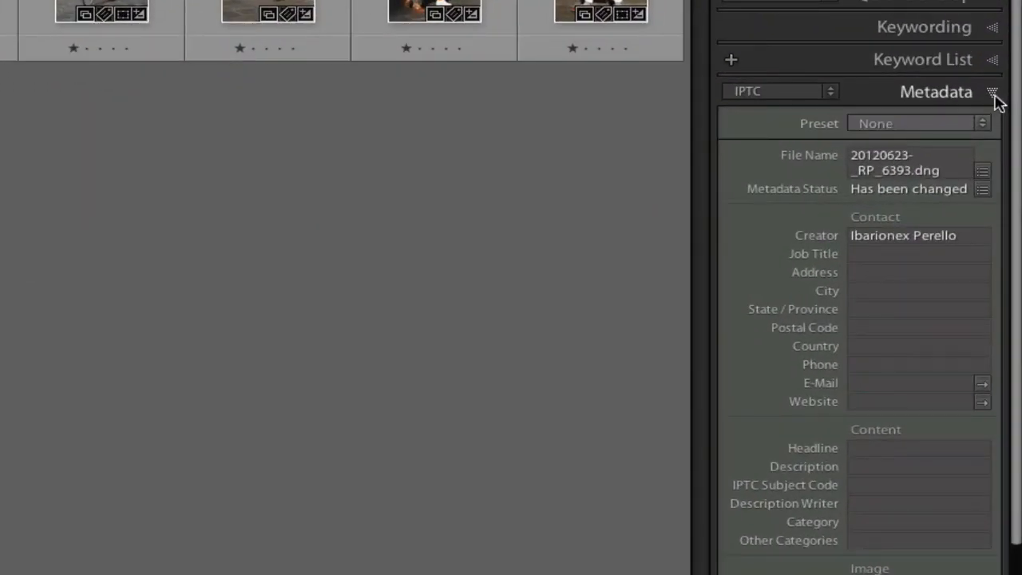
{"action": "left_click", "coordinate": [831, 92]}
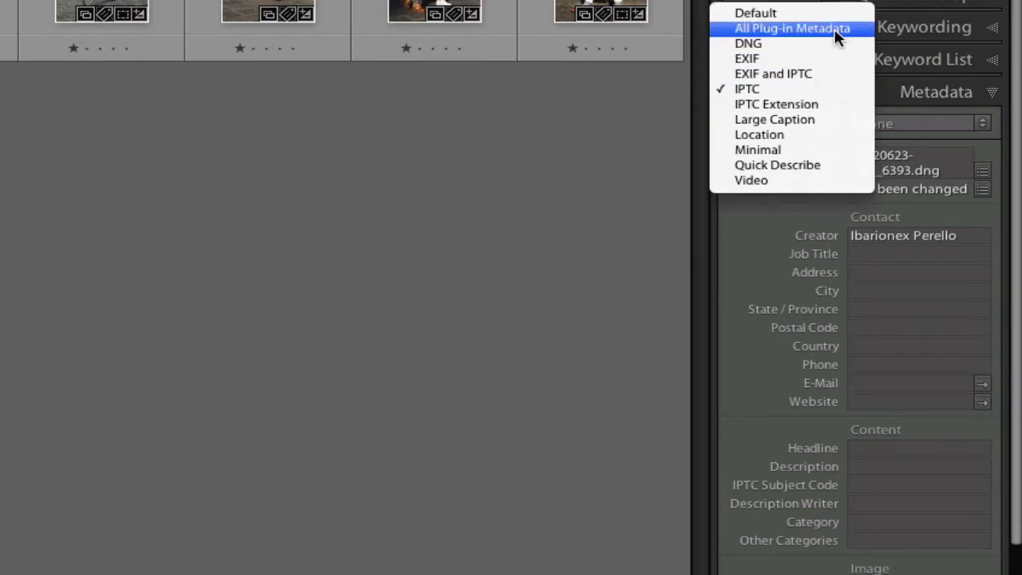
{"action": "left_click", "coordinate": [821, 92]}
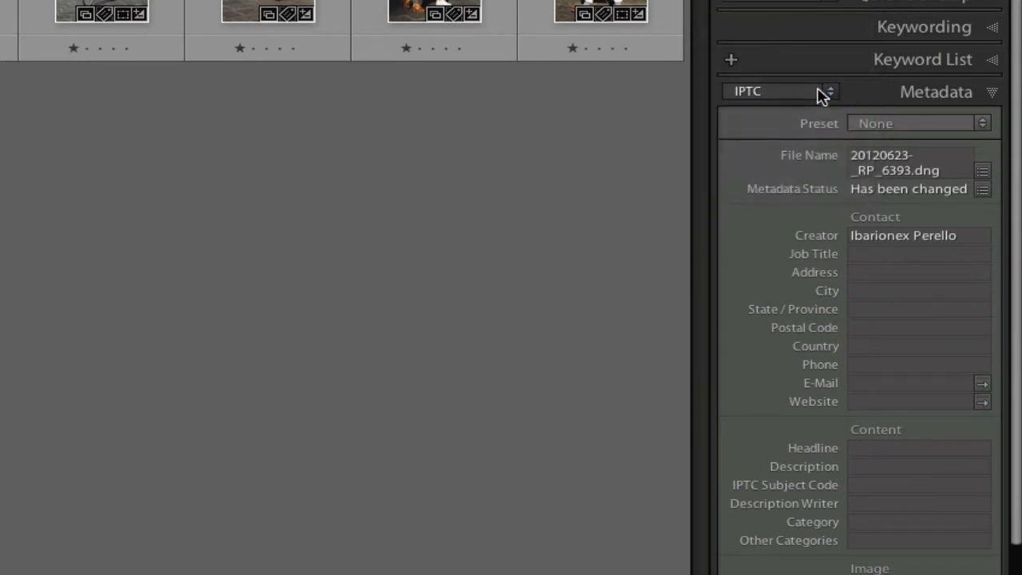
{"action": "scroll", "coordinate": [924, 326], "scroll_direction": "down", "scroll_amount": 2}
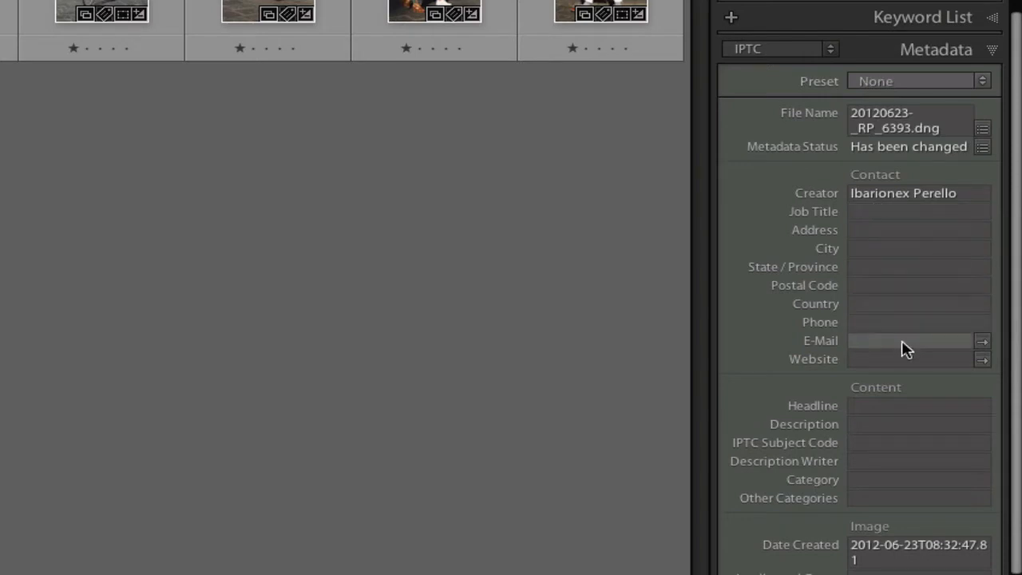
{"action": "scroll", "coordinate": [911, 455], "scroll_direction": "down", "scroll_amount": 2}
{"action": "scroll", "coordinate": [910, 455], "scroll_direction": "down", "scroll_amount": 2}
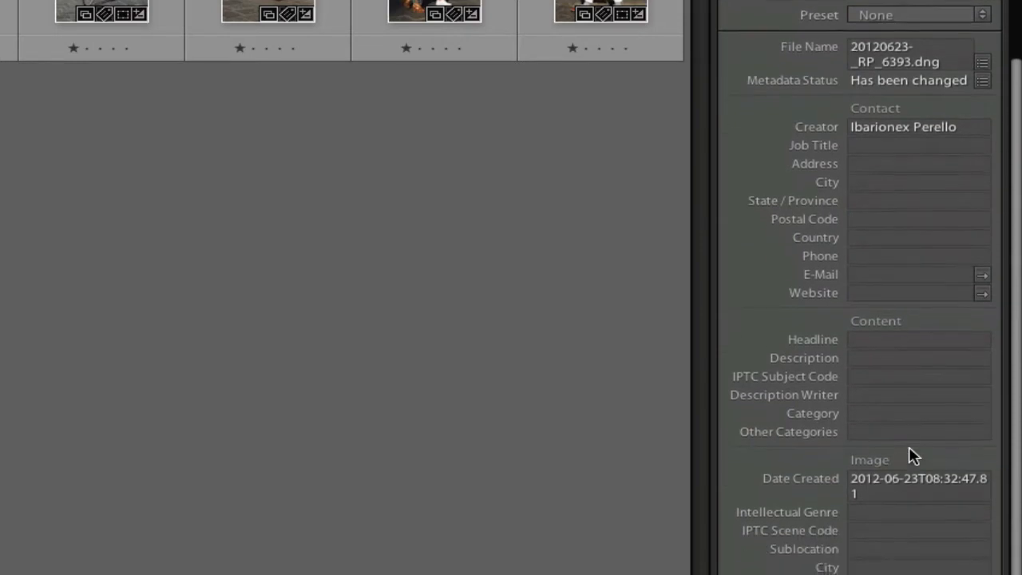
{"action": "scroll", "coordinate": [911, 454], "scroll_direction": "up", "scroll_amount": 4}
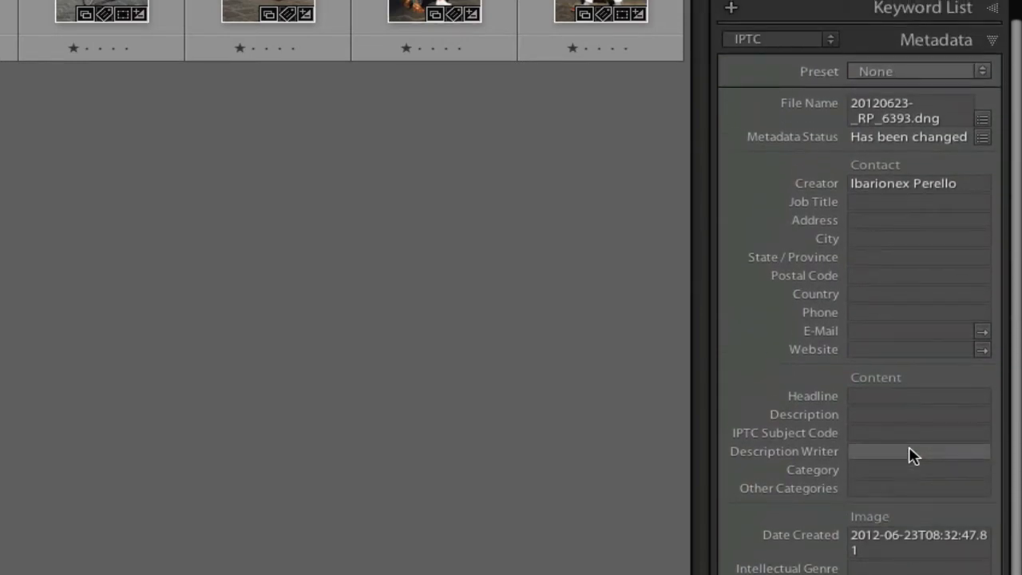
Step: Enter the photographer's street address and suite number in the Address field, fixing typos
{"action": "left_click", "coordinate": [874, 225]}
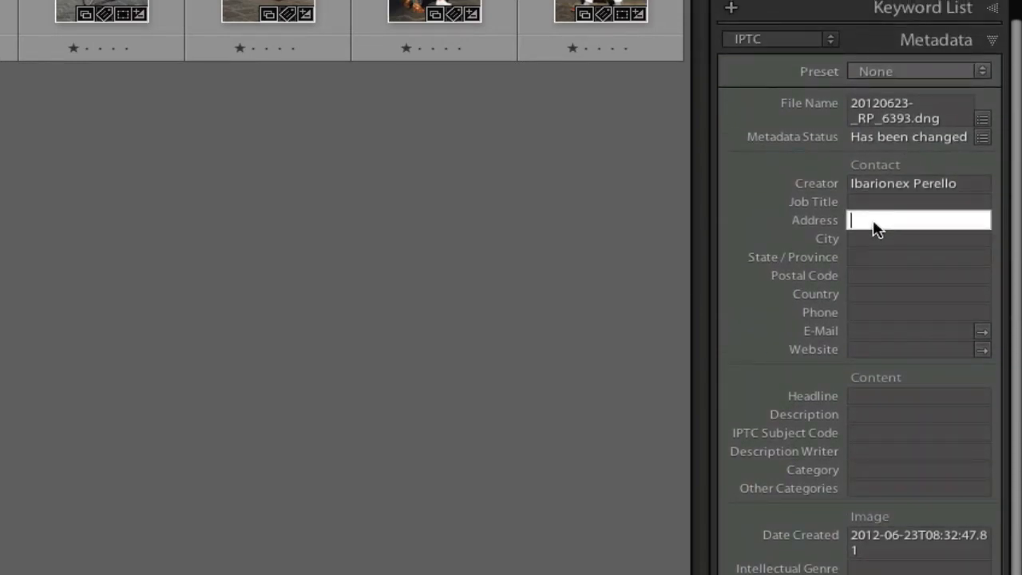
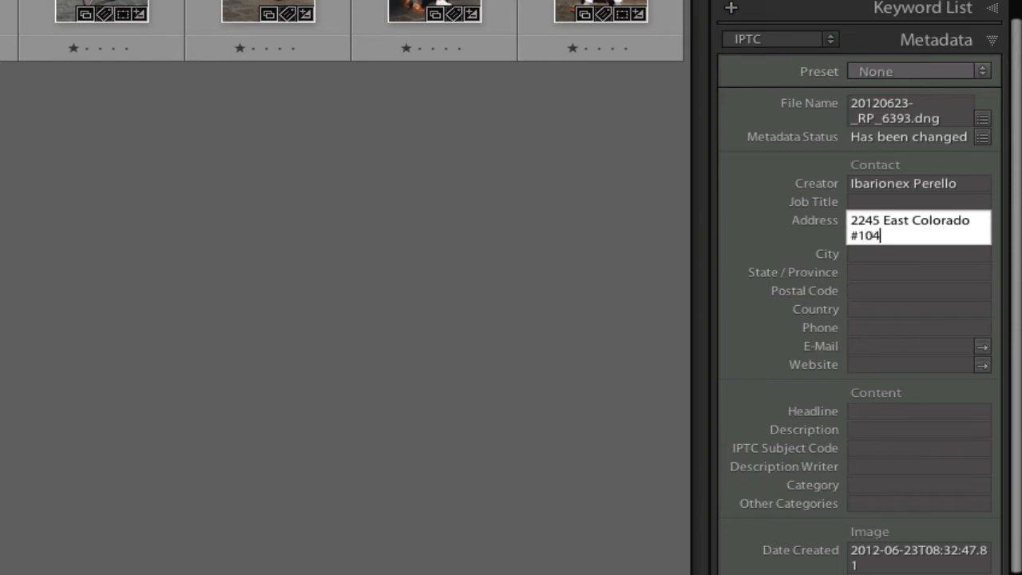
Step: Fill in the contact address's city, state/province and postal code
{"action": "left_click", "coordinate": [861, 257]}
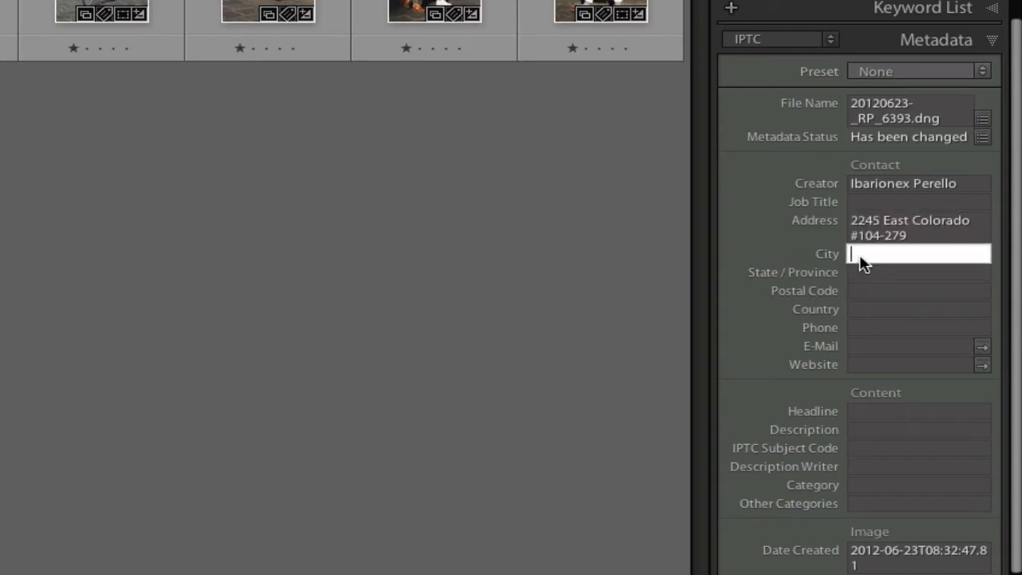
{"action": "type", "text": "Pasadena"}
{"action": "key", "text": "Tab"}
{"action": "type", "text": "CA"}
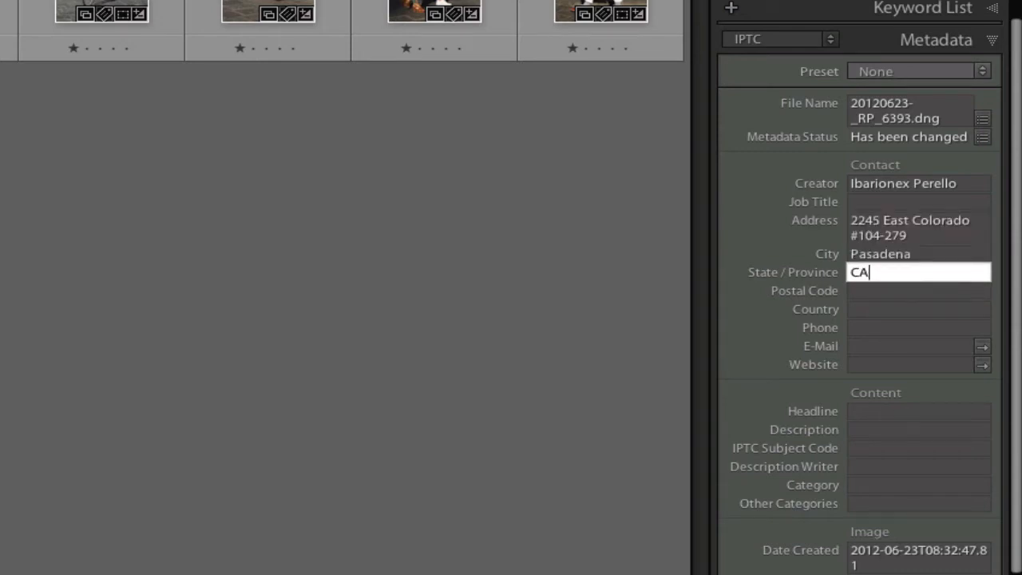
{"action": "key", "text": "Tab"}
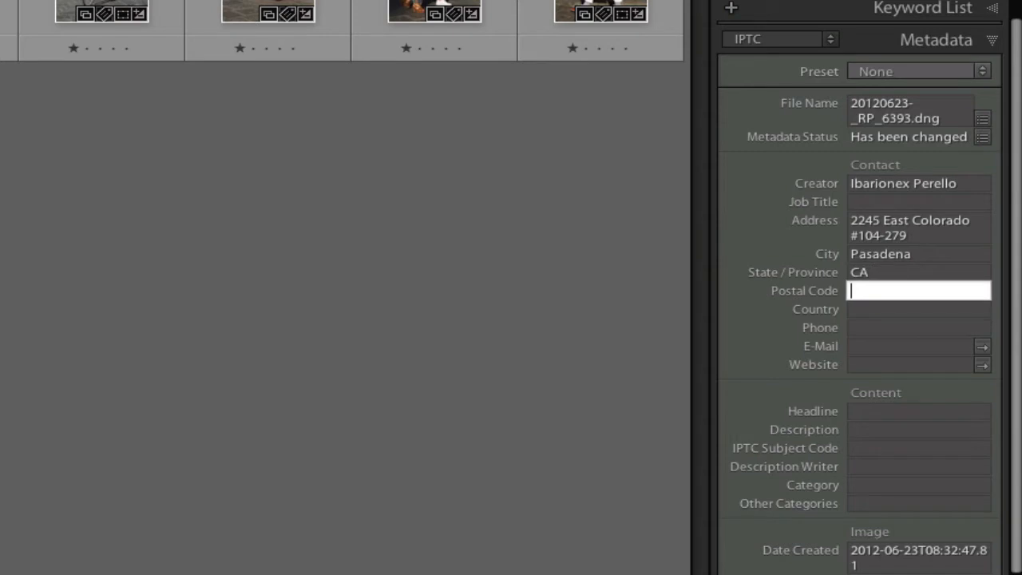
{"action": "type", "text": "91007"}
Step: Enter the contact e-mail address, the studio website URL and the phone number
{"action": "left_click", "coordinate": [862, 347]}
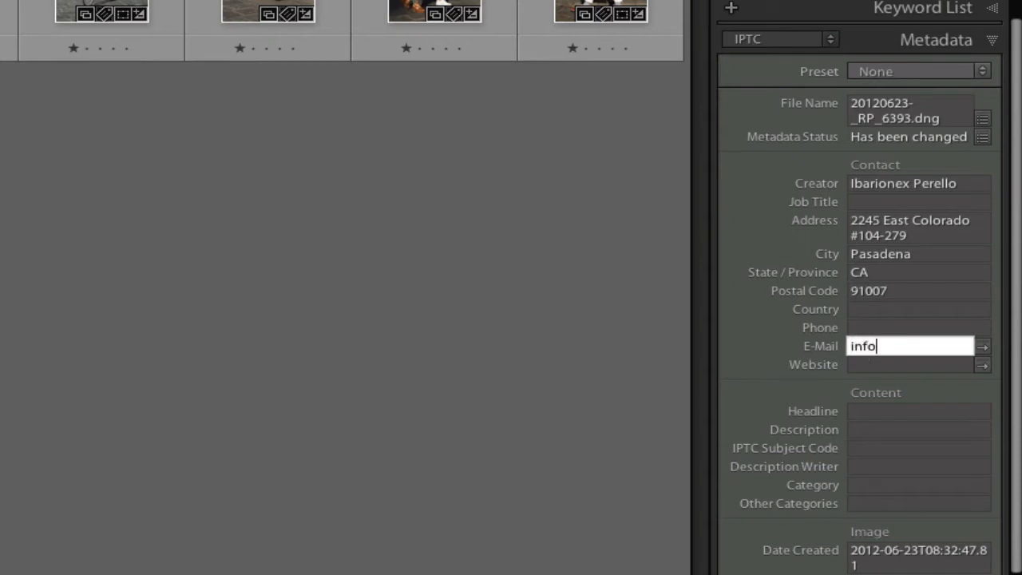
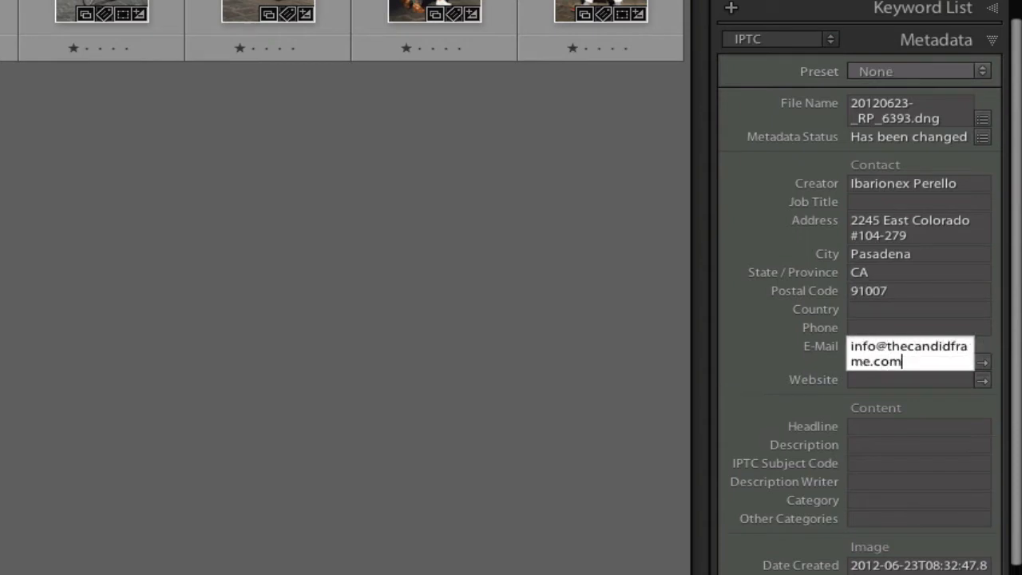
{"action": "left_click", "coordinate": [882, 389]}
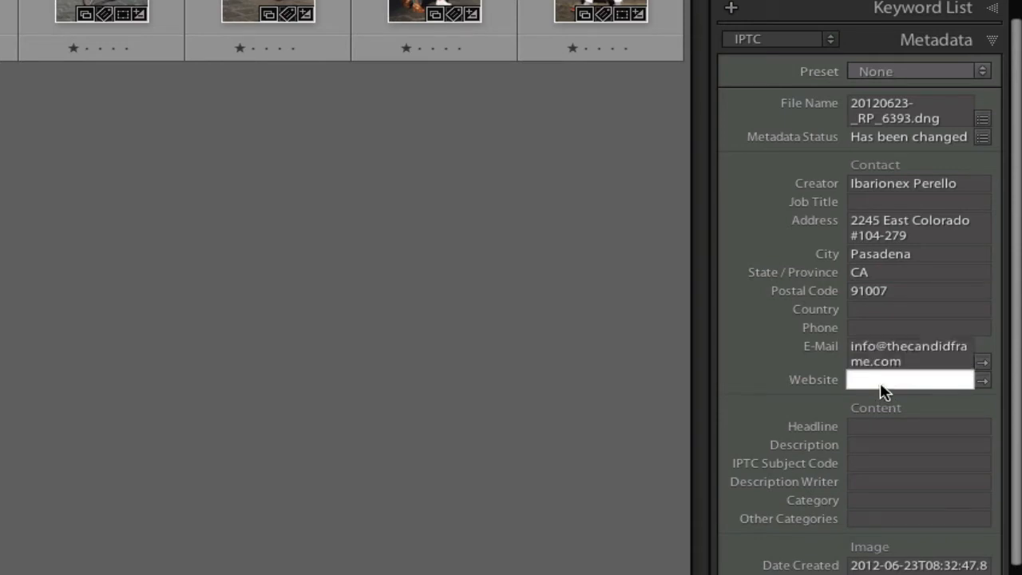
{"action": "type", "text": "www.thecandidframe.com"}
{"action": "key", "text": "BackSpace"}
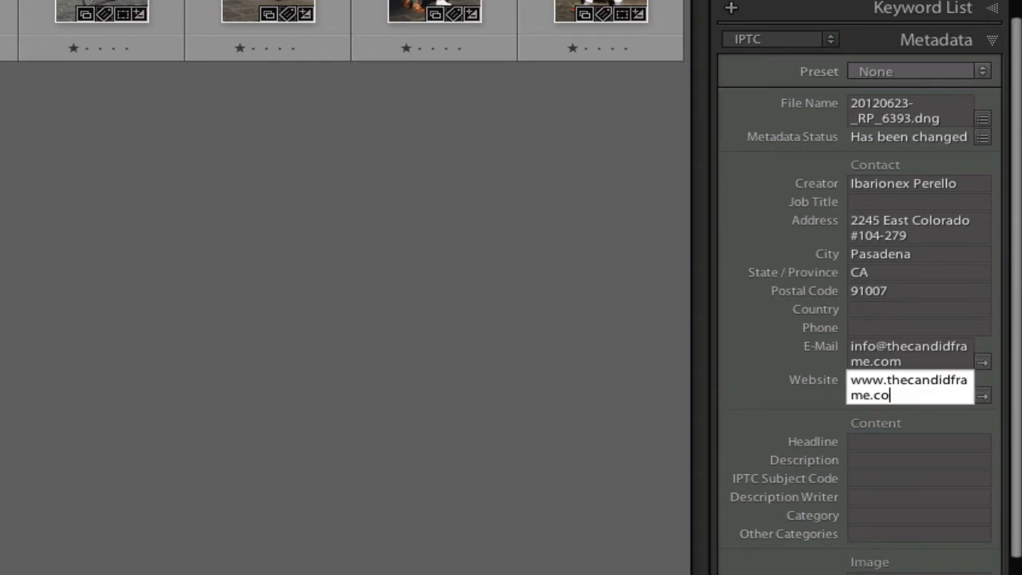
{"action": "type", "text": "m"}
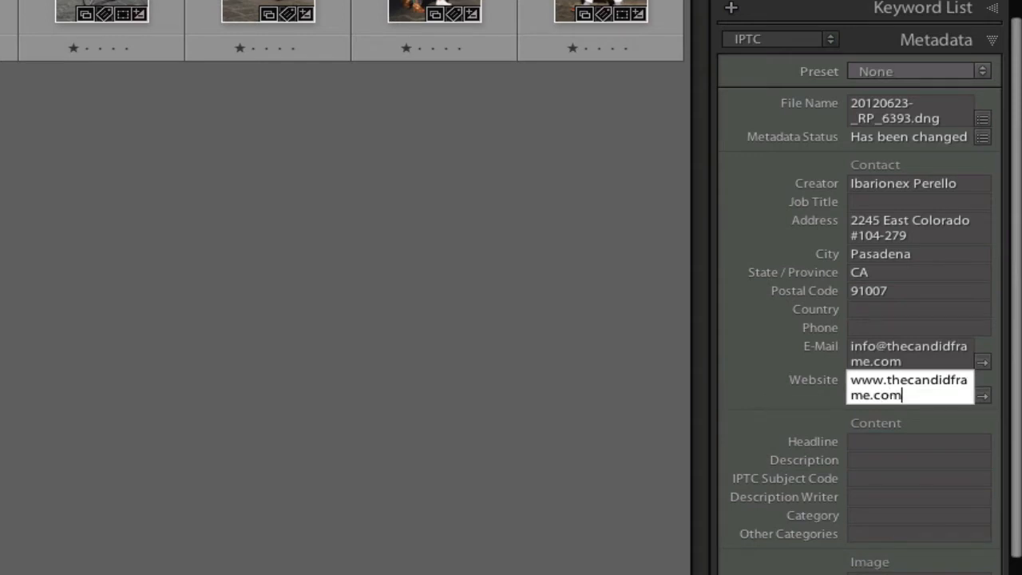
{"action": "left_click", "coordinate": [876, 334]}
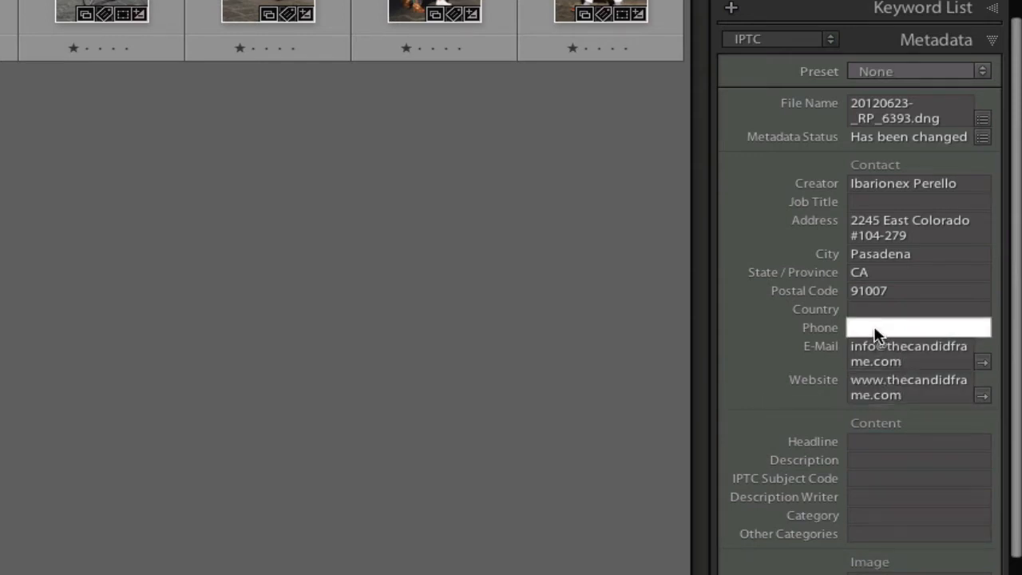
Step: Commit the phone number and confirm Copyright Status remains Copyrighted
{"action": "left_click", "coordinate": [904, 444]}
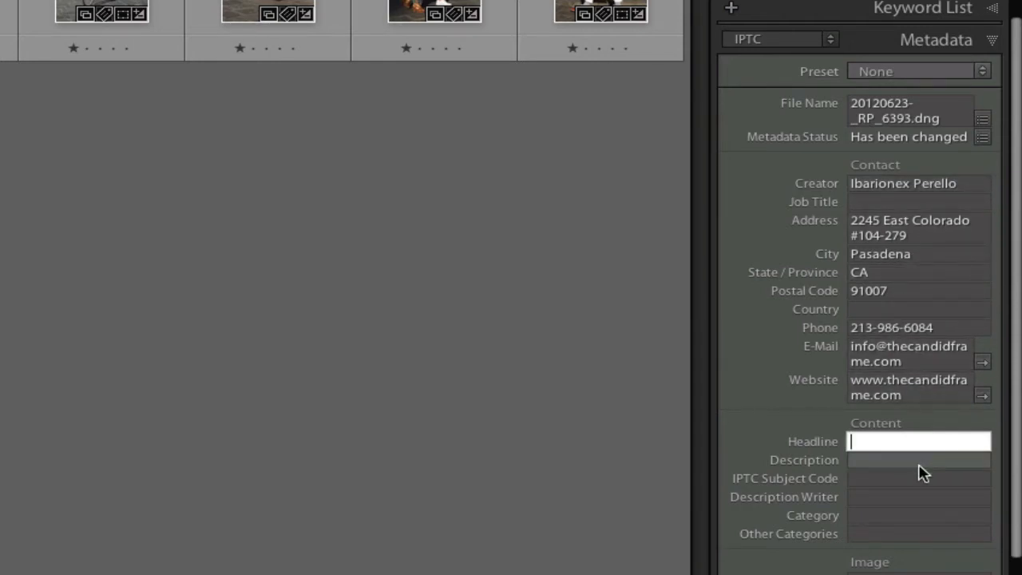
{"action": "scroll", "coordinate": [919, 468], "scroll_direction": "down", "scroll_amount": 5}
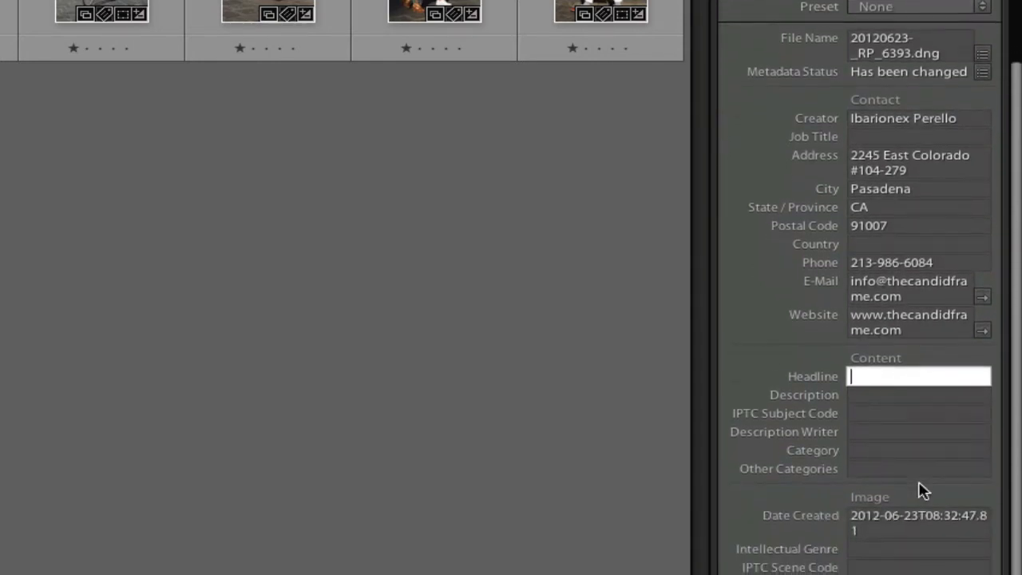
{"action": "scroll", "coordinate": [920, 472], "scroll_direction": "down", "scroll_amount": 10}
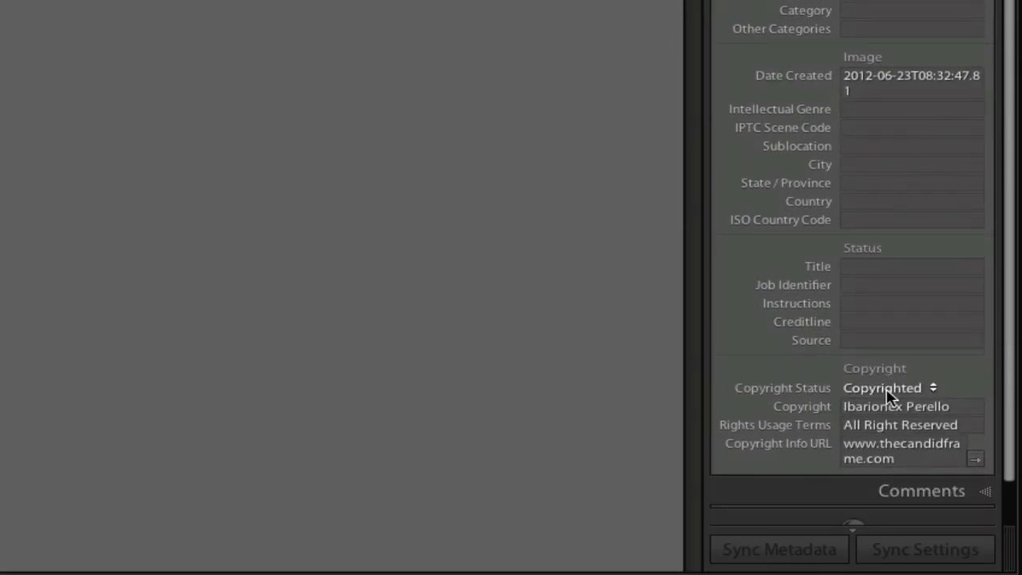
{"action": "left_click", "coordinate": [924, 391]}
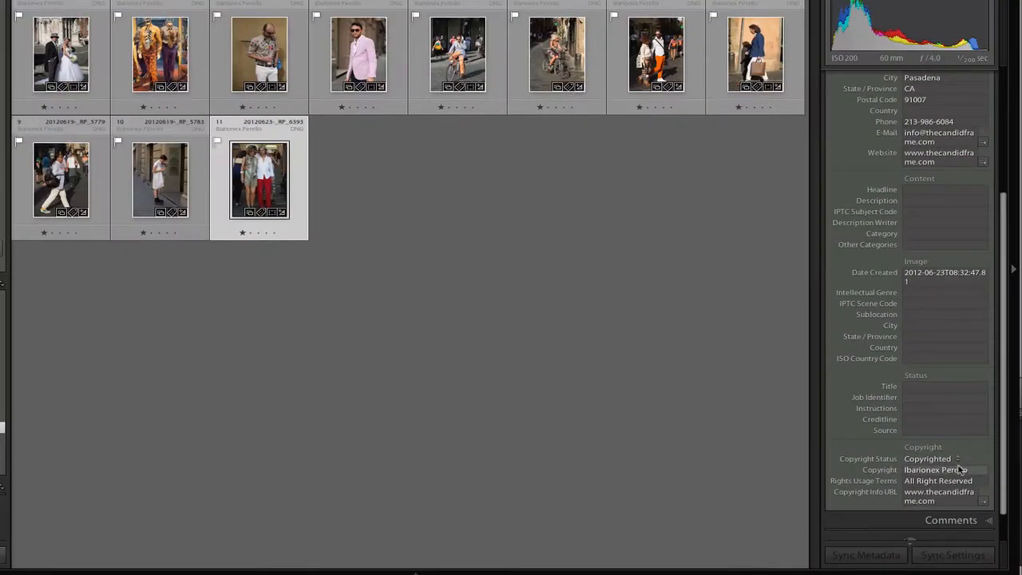
{"action": "scroll", "coordinate": [964, 305], "scroll_direction": "up", "scroll_amount": 2}
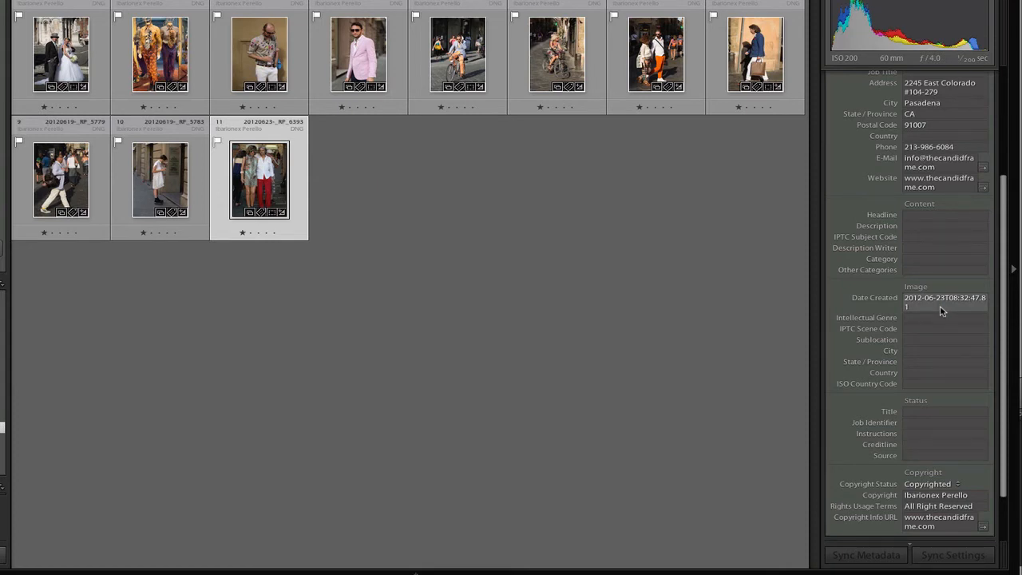
{"action": "scroll", "coordinate": [941, 311], "scroll_direction": "up", "scroll_amount": 2}
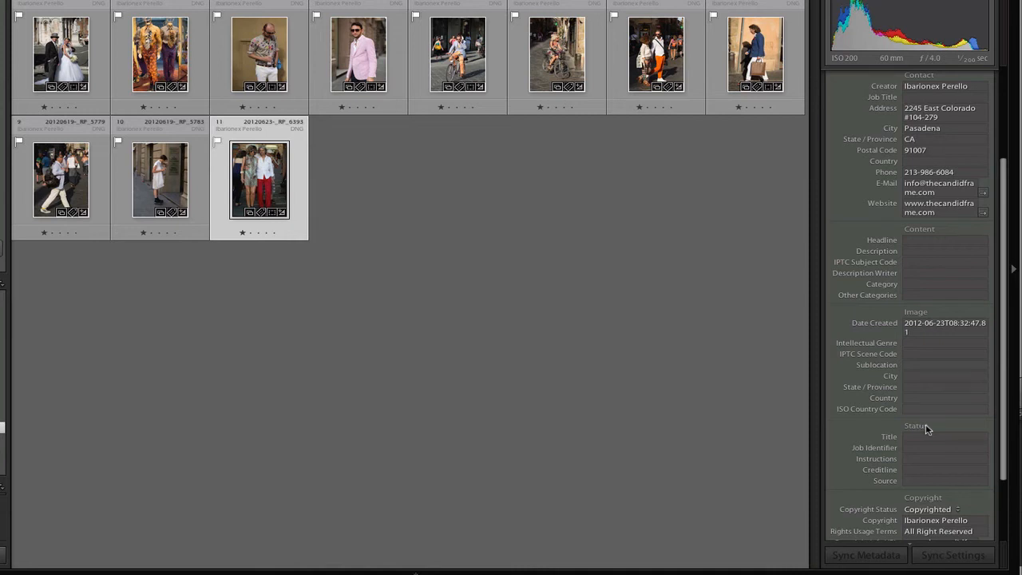
{"action": "scroll", "coordinate": [927, 429], "scroll_direction": "up", "scroll_amount": 8}
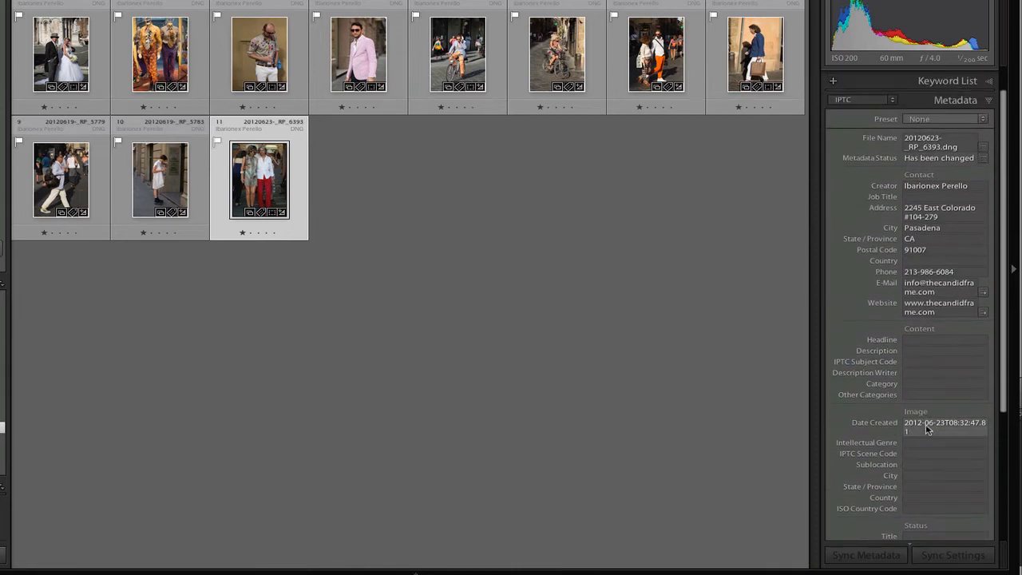
Step: Open the Edit Metadata Presets editor and verify only the four IPTC Copyright fields are checked
{"action": "left_click", "coordinate": [985, 120]}
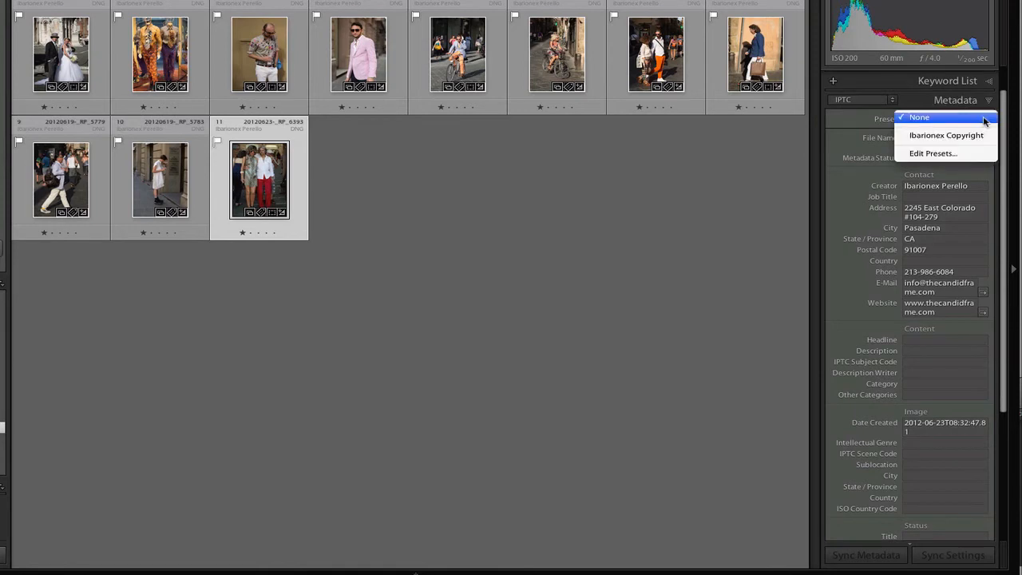
{"action": "left_click", "coordinate": [948, 154]}
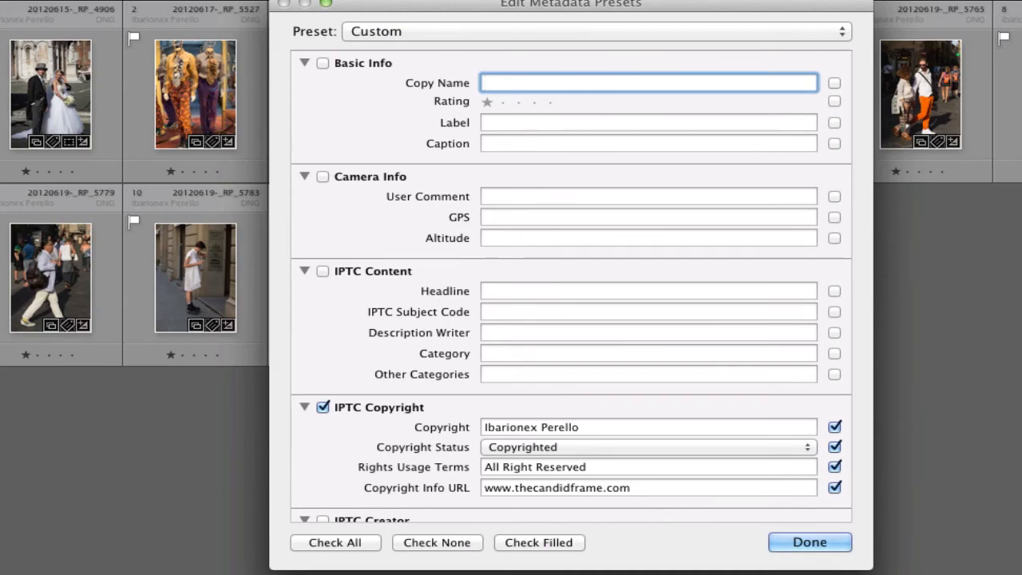
{"action": "scroll", "coordinate": [665, 325], "scroll_direction": "down", "scroll_amount": 15}
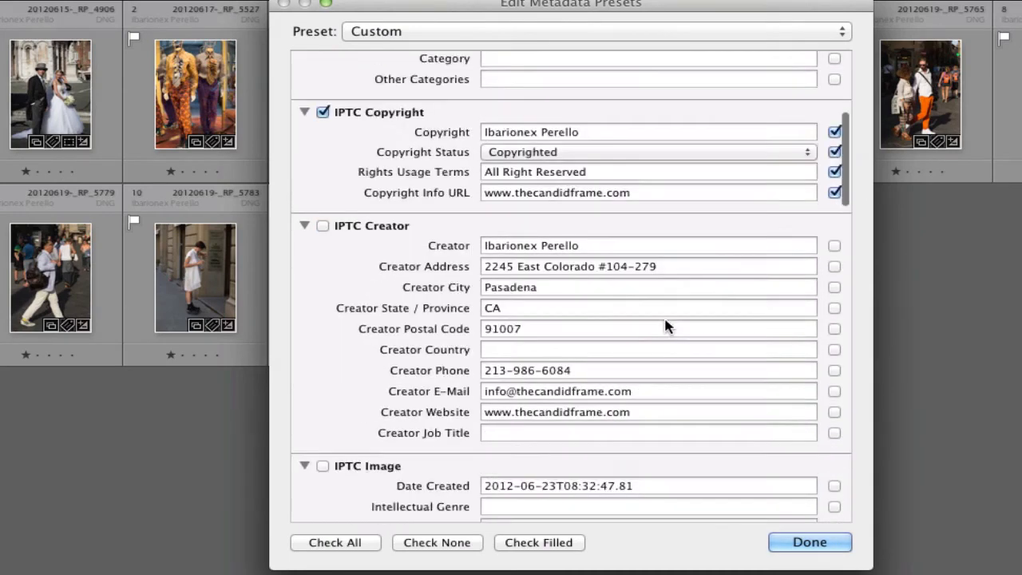
{"action": "scroll", "coordinate": [665, 326], "scroll_direction": "down", "scroll_amount": 5}
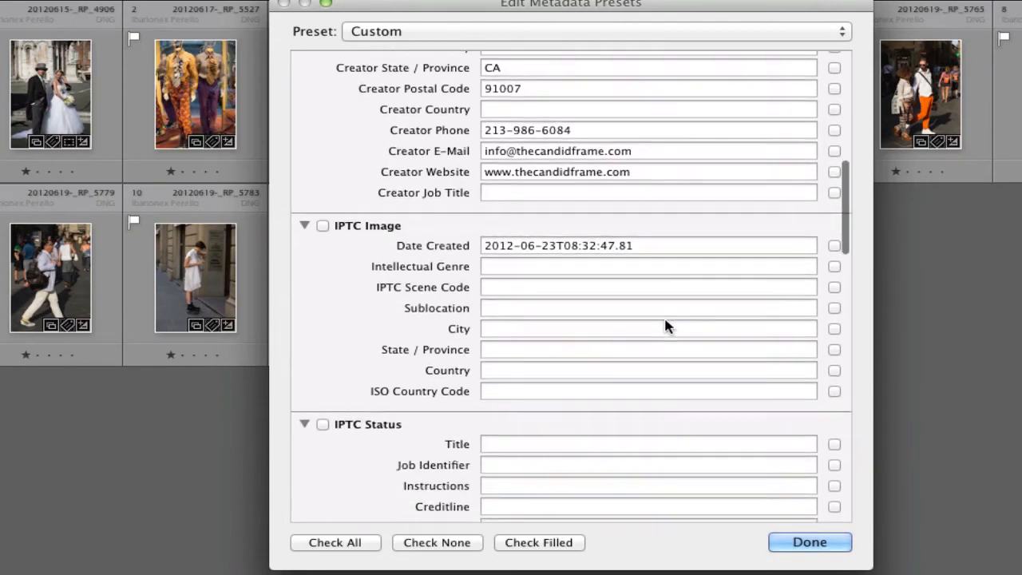
{"action": "scroll", "coordinate": [666, 326], "scroll_direction": "down", "scroll_amount": 5}
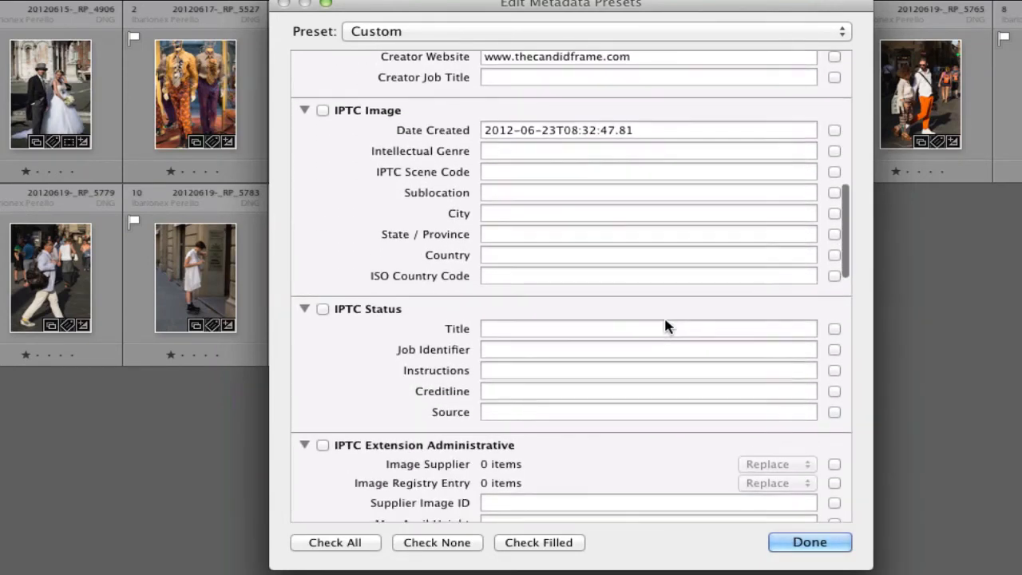
{"action": "scroll", "coordinate": [663, 324], "scroll_direction": "up", "scroll_amount": 15}
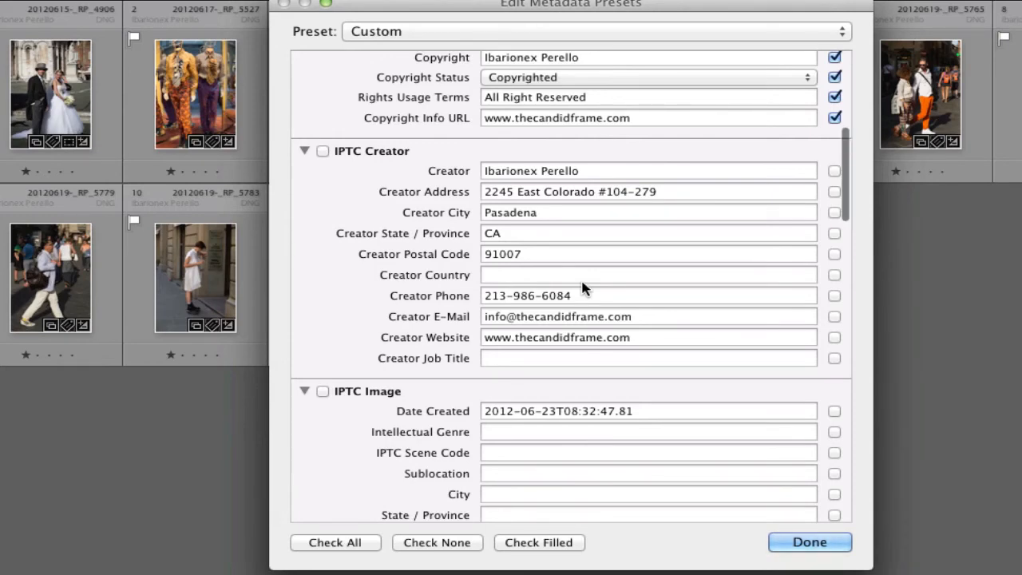
{"action": "scroll", "coordinate": [582, 287], "scroll_direction": "down", "scroll_amount": 3}
{"action": "scroll", "coordinate": [583, 286], "scroll_direction": "down", "scroll_amount": 5}
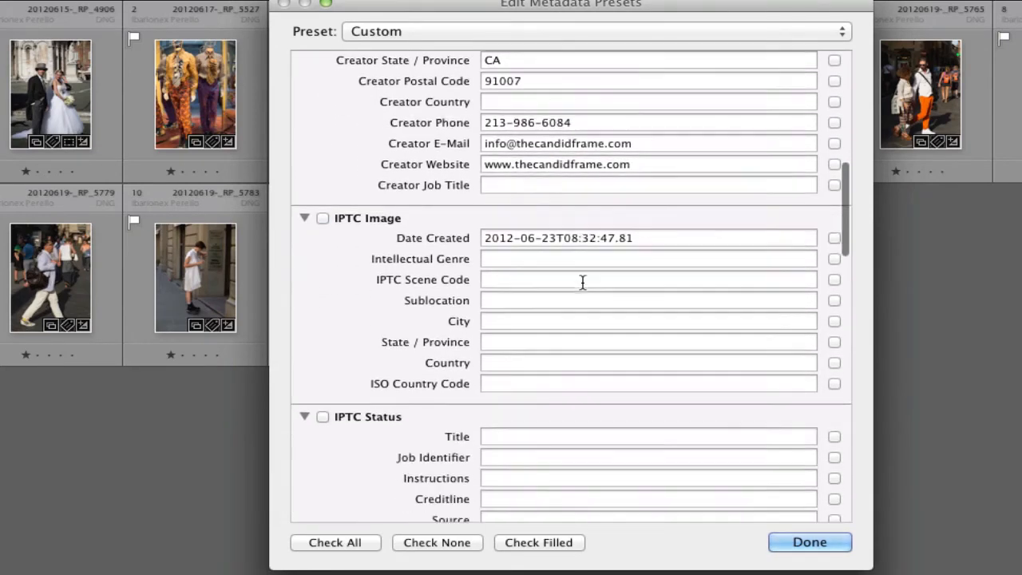
{"action": "scroll", "coordinate": [582, 281], "scroll_direction": "up", "scroll_amount": 10}
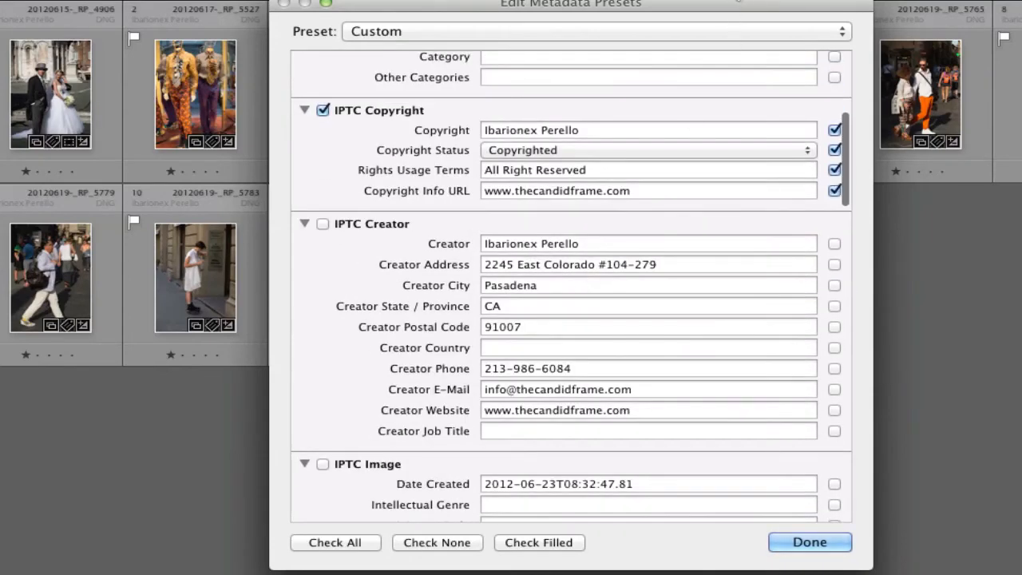
{"action": "left_click", "coordinate": [725, 36]}
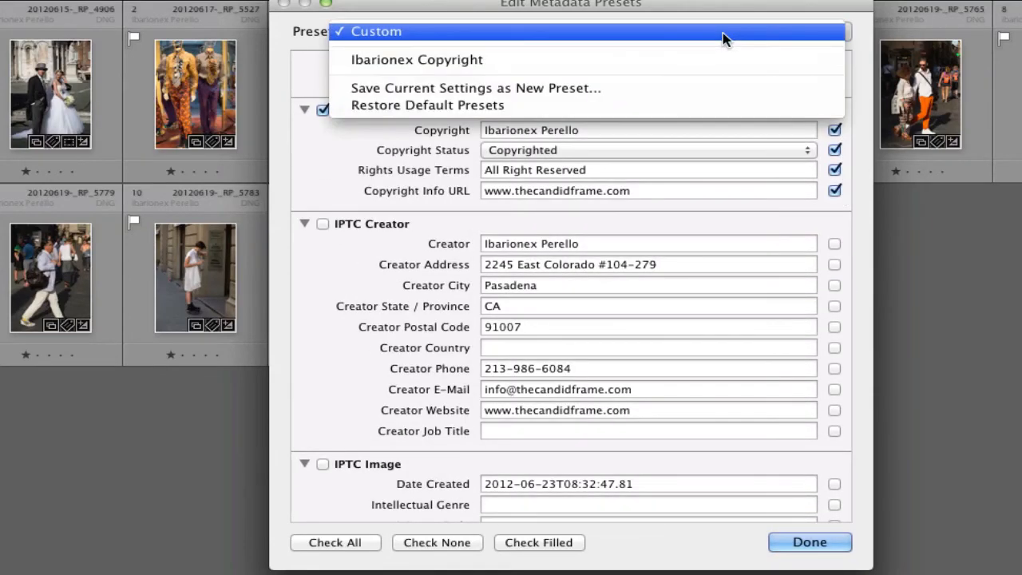
Step: Create a new metadata preset named with the photographer's name plus 'Copyright 2013'
{"action": "left_click", "coordinate": [590, 88]}
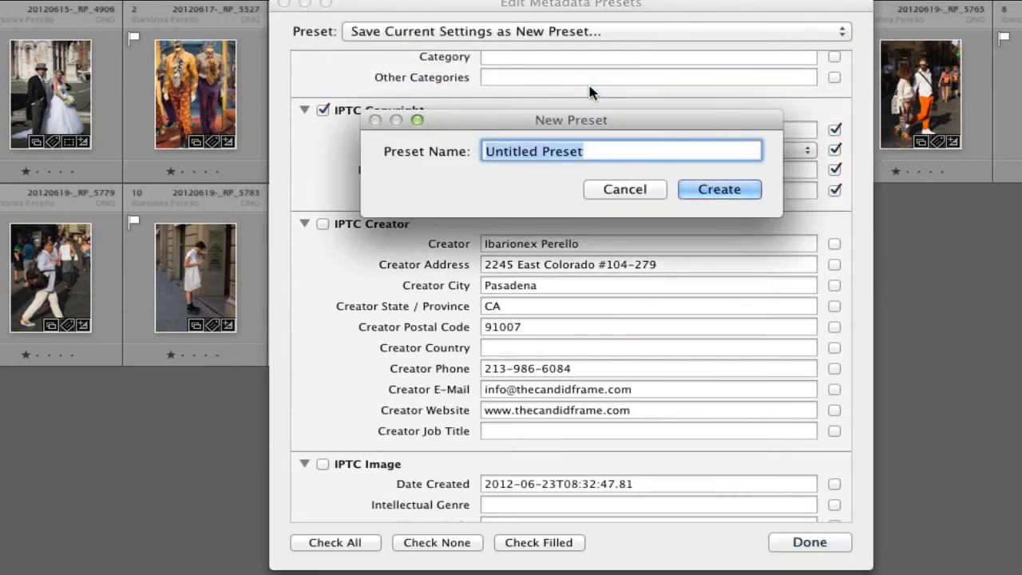
{"action": "type", "text": "Ibarionex"}
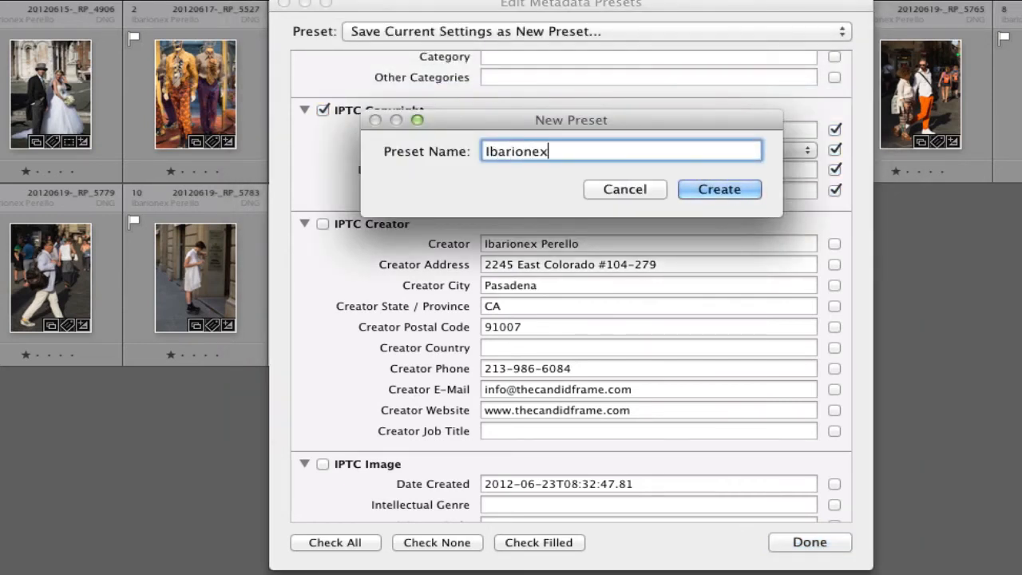
{"action": "type", "text": " Copyright 201"}
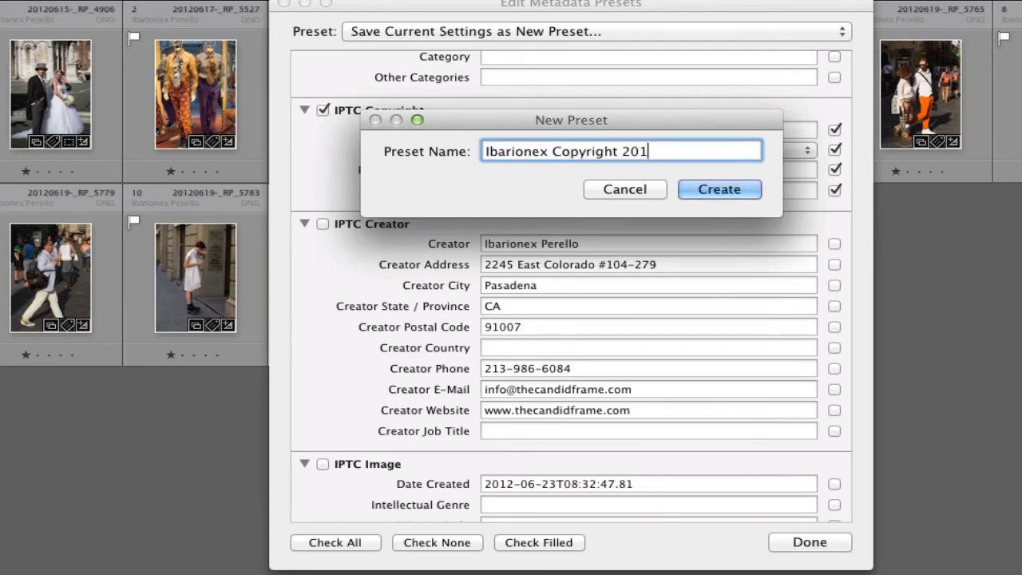
{"action": "type", "text": "2"}
{"action": "key", "text": "BackSpace"}
{"action": "type", "text": "3"}
{"action": "left_click", "coordinate": [722, 191]}
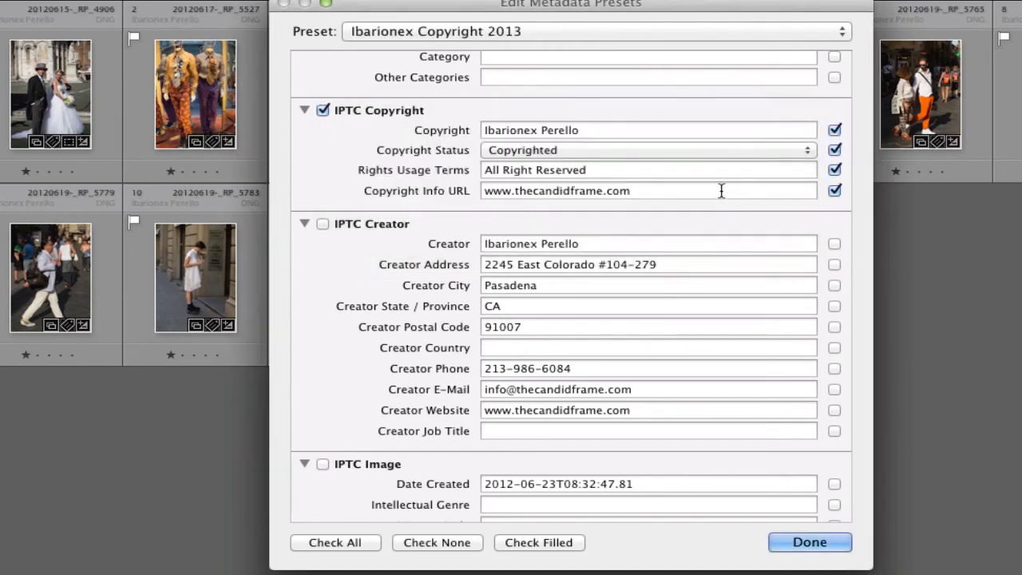
Step: Close the preset editor and start a new import via File > Import Photos and Video
{"action": "left_click", "coordinate": [808, 543]}
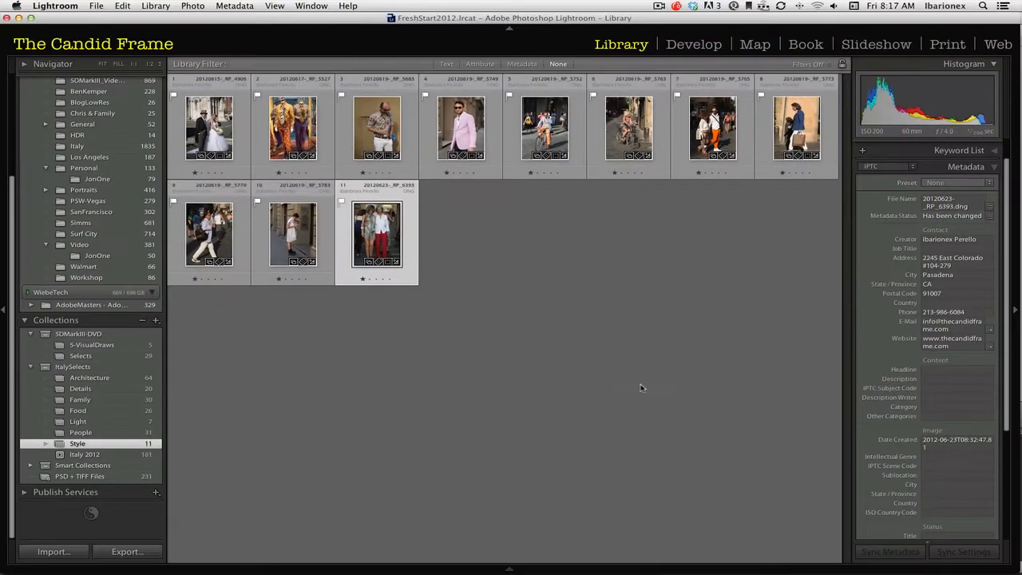
{"action": "left_click", "coordinate": [96, 5]}
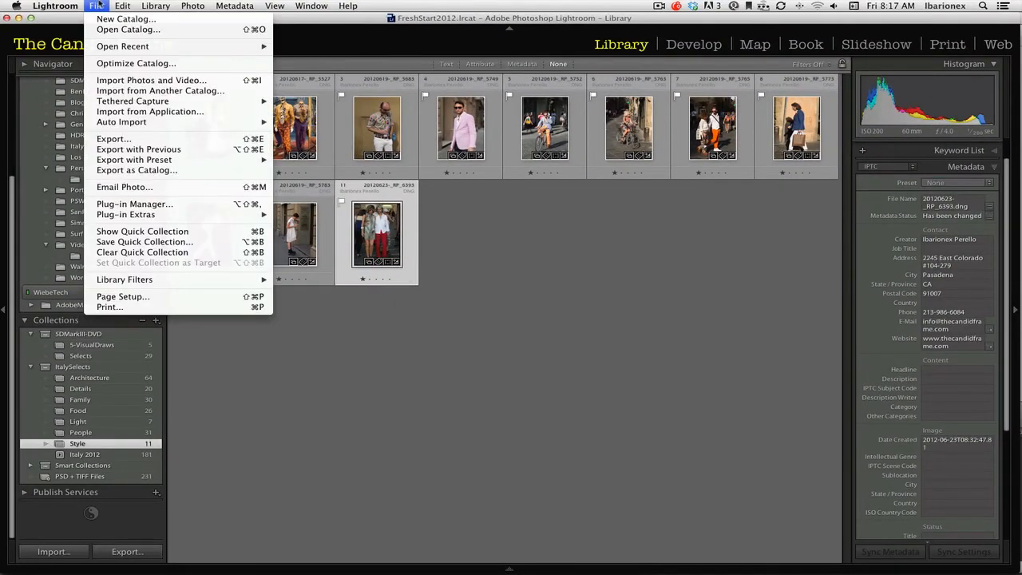
{"action": "left_click", "coordinate": [122, 81]}
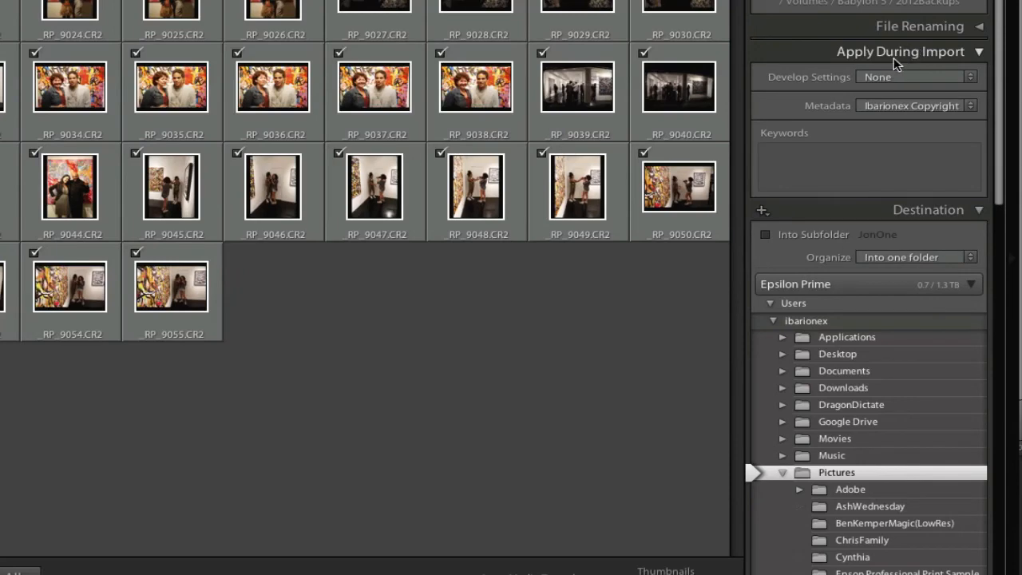
Step: Keep Develop Settings at None and apply the Copyright 2013 metadata preset during import
{"action": "left_click", "coordinate": [973, 77]}
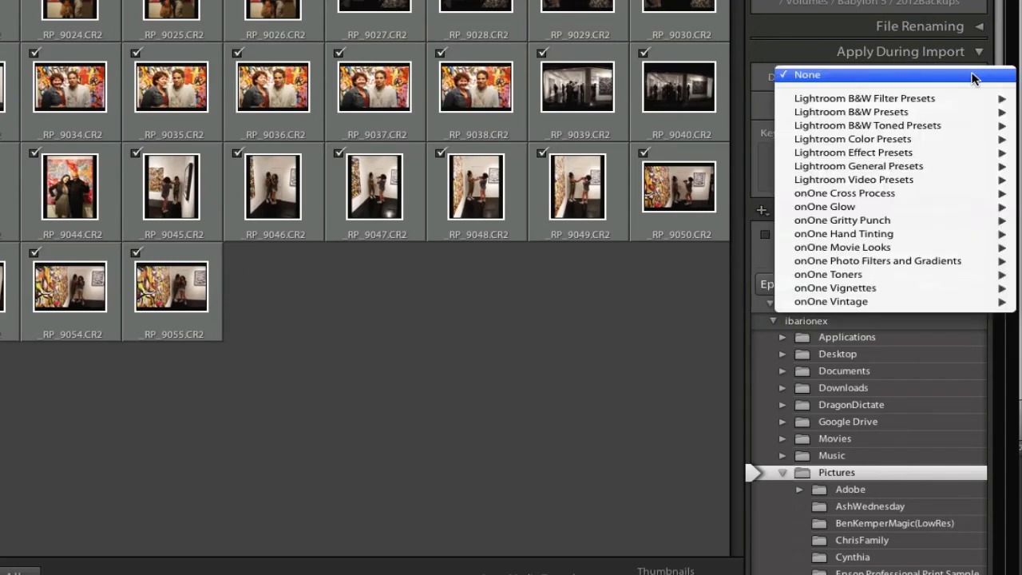
{"action": "left_click", "coordinate": [974, 77]}
{"action": "left_click", "coordinate": [974, 78]}
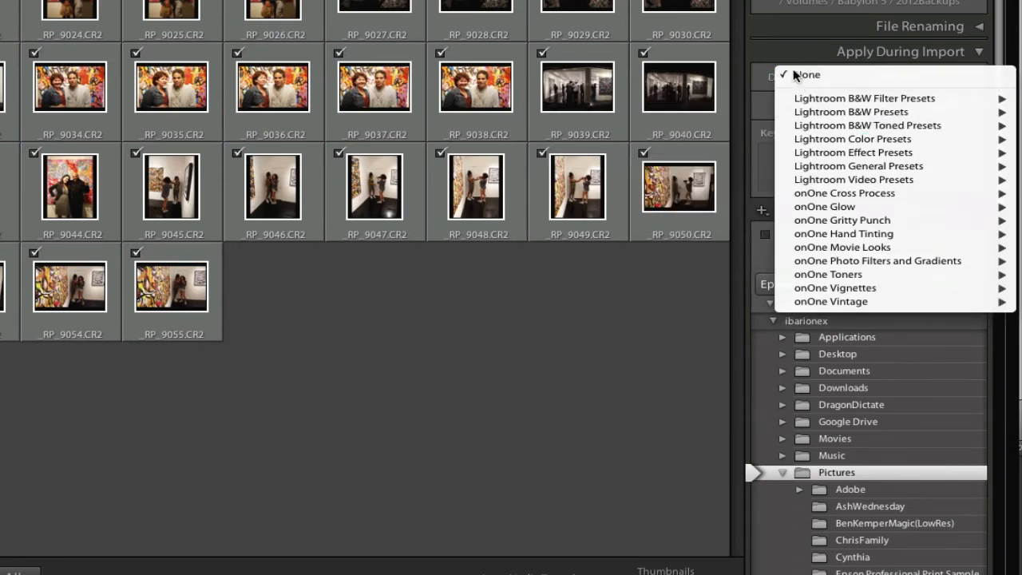
{"action": "left_click", "coordinate": [763, 79]}
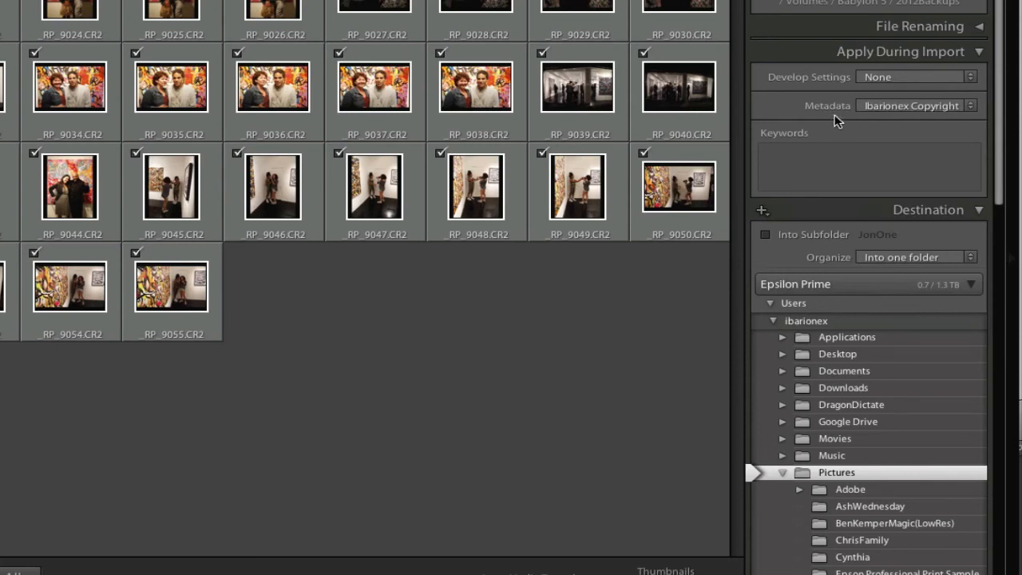
{"action": "left_click", "coordinate": [971, 108]}
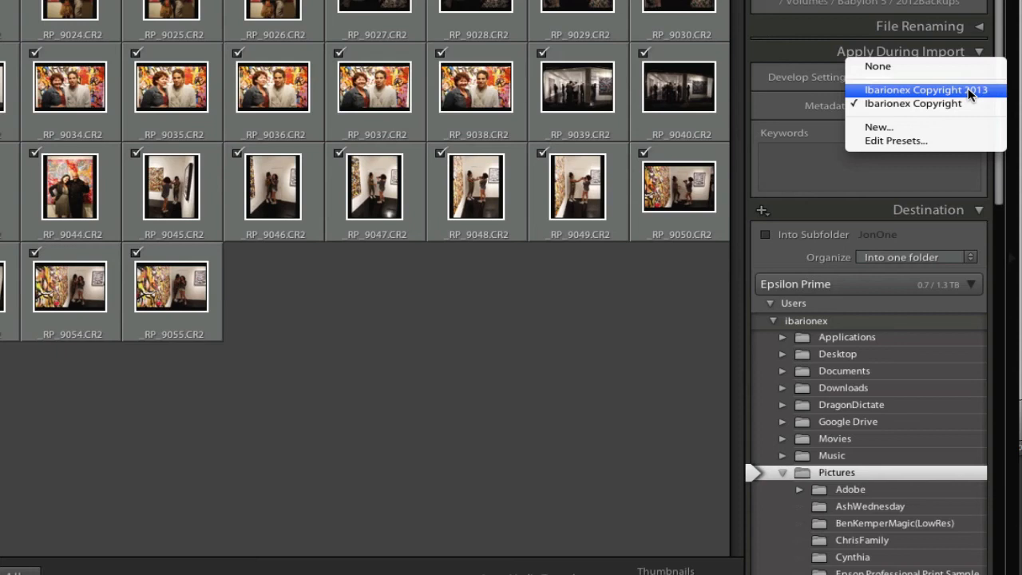
{"action": "left_click", "coordinate": [968, 90]}
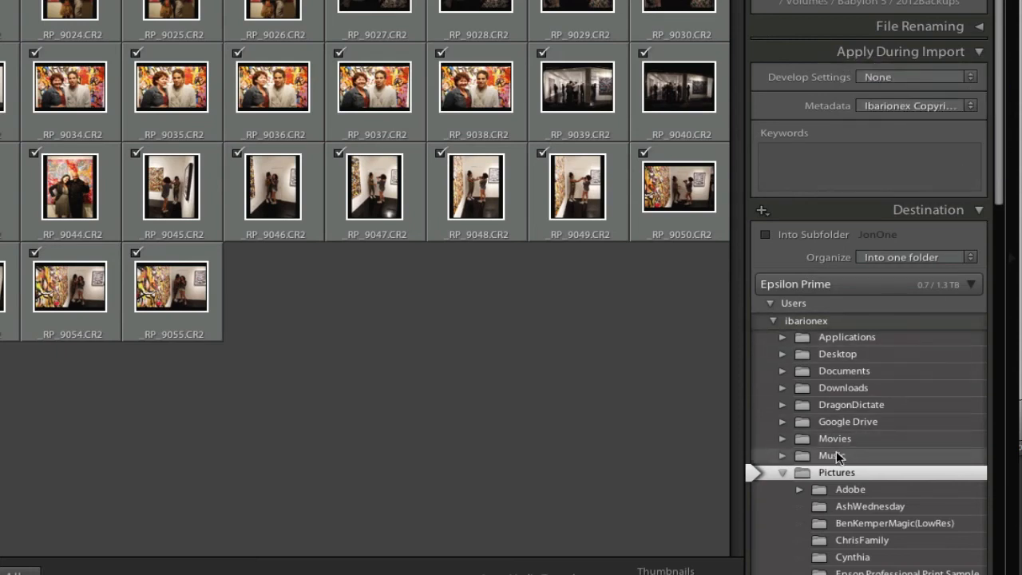
{"action": "left_click", "coordinate": [792, 473]}
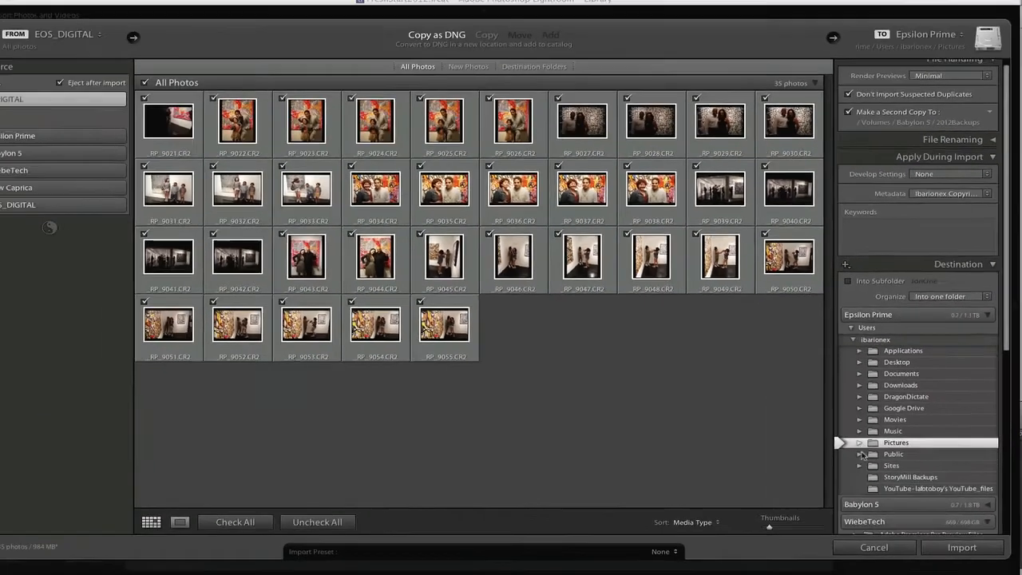
{"action": "scroll", "coordinate": [871, 453], "scroll_direction": "down", "scroll_amount": 2}
{"action": "scroll", "coordinate": [870, 453], "scroll_direction": "down", "scroll_amount": 2}
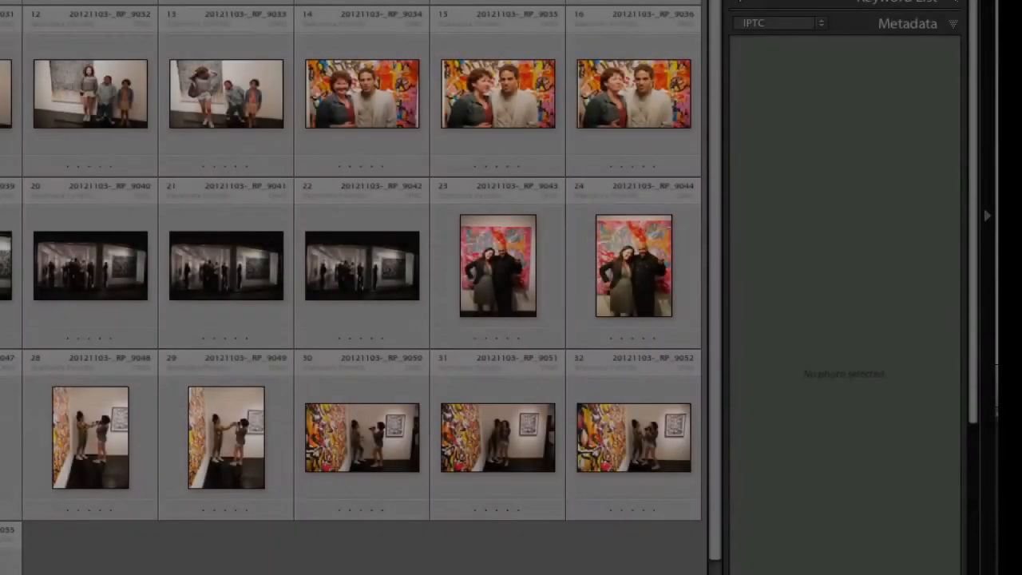
Step: Select an imported gallery photo and check its IPTC creator, contact and copyright fields
{"action": "scroll", "coordinate": [861, 245], "scroll_direction": "up", "scroll_amount": 1}
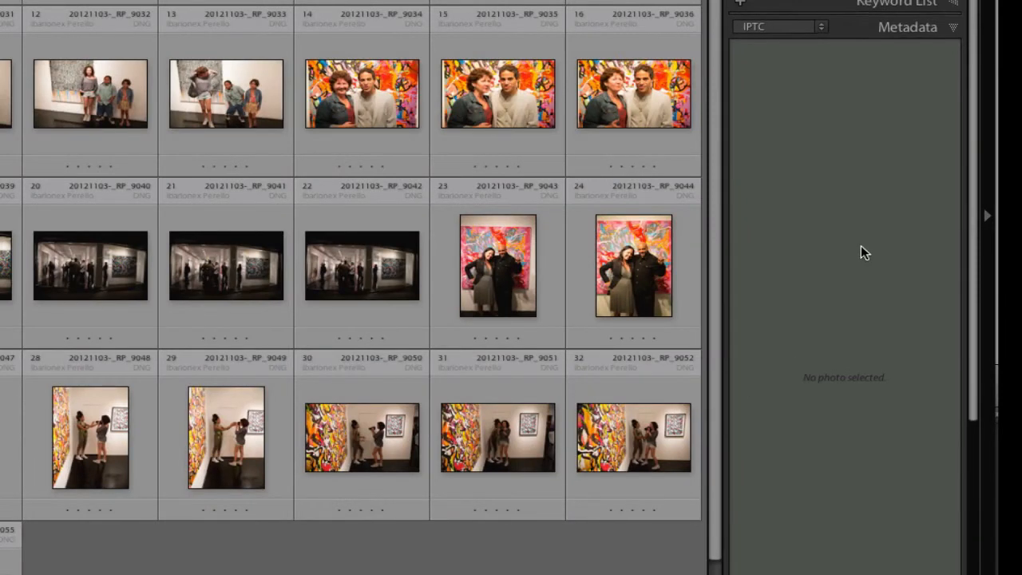
{"action": "left_click", "coordinate": [214, 270]}
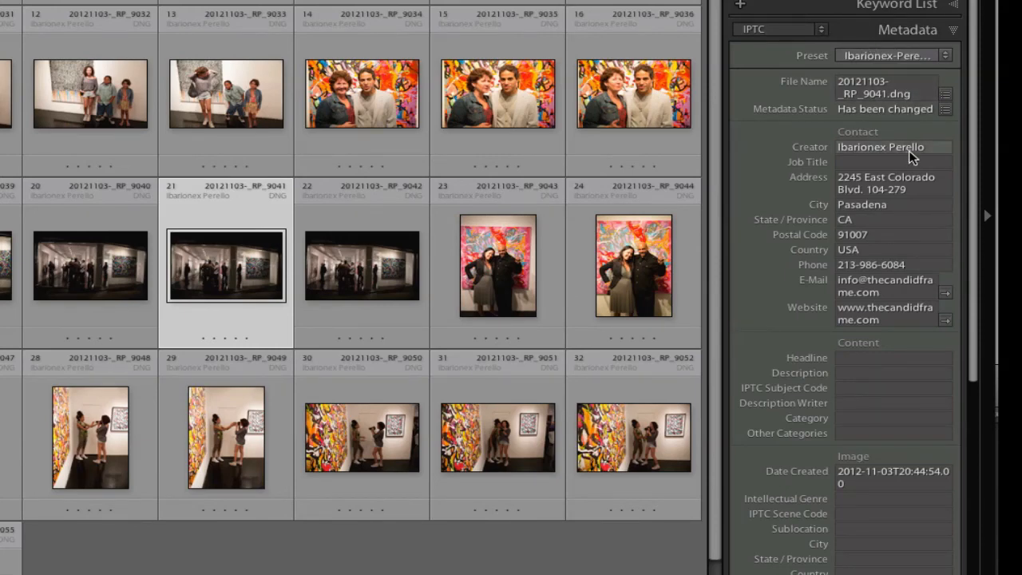
{"action": "scroll", "coordinate": [912, 198], "scroll_direction": "down", "scroll_amount": 3}
{"action": "scroll", "coordinate": [915, 204], "scroll_direction": "down", "scroll_amount": 1}
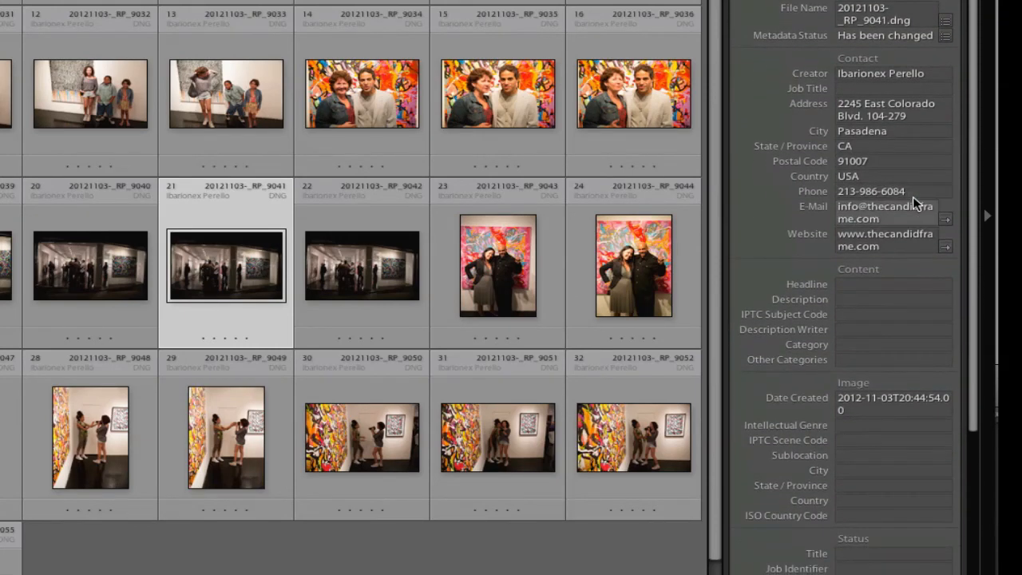
{"action": "scroll", "coordinate": [913, 198], "scroll_direction": "down", "scroll_amount": 3}
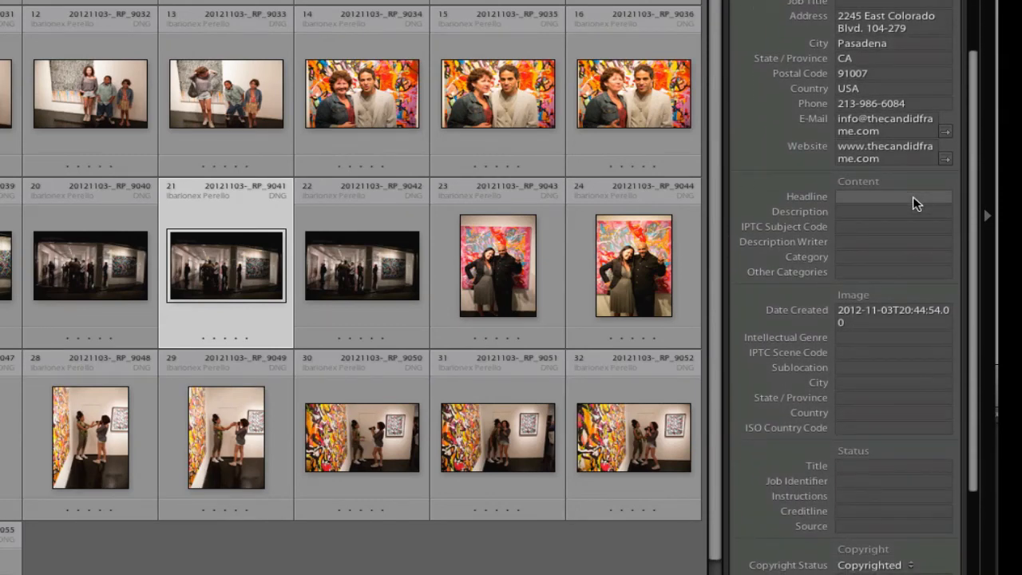
{"action": "scroll", "coordinate": [913, 204], "scroll_direction": "up", "scroll_amount": 5}
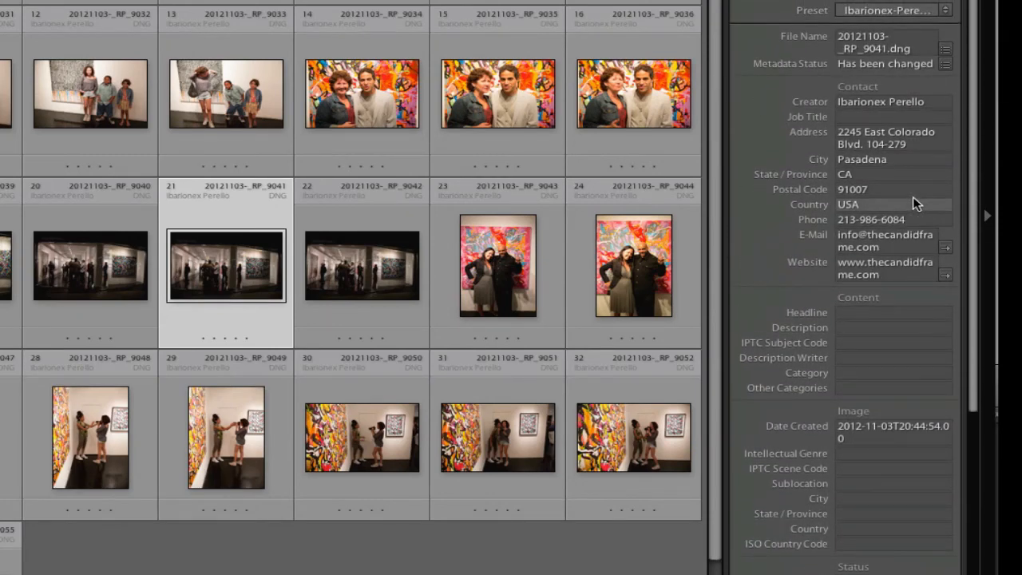